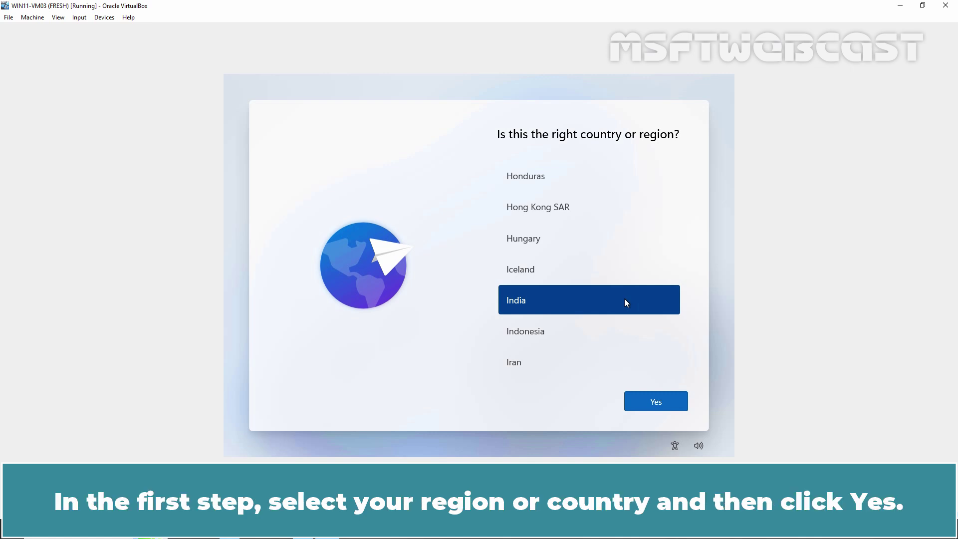
# - Choose India as region and English (India) keyboard, skipping the second layout
pyautogui.click(656, 405)
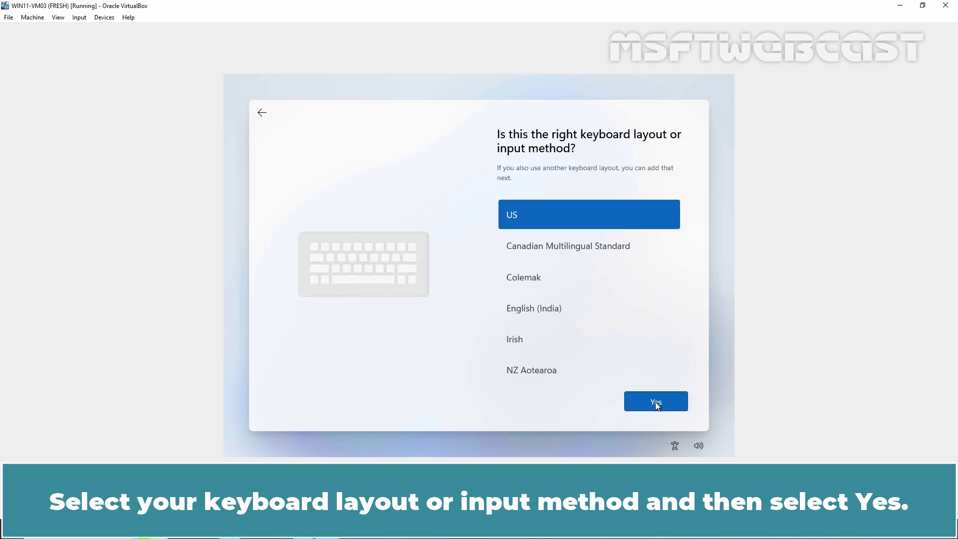
pyautogui.click(551, 315)
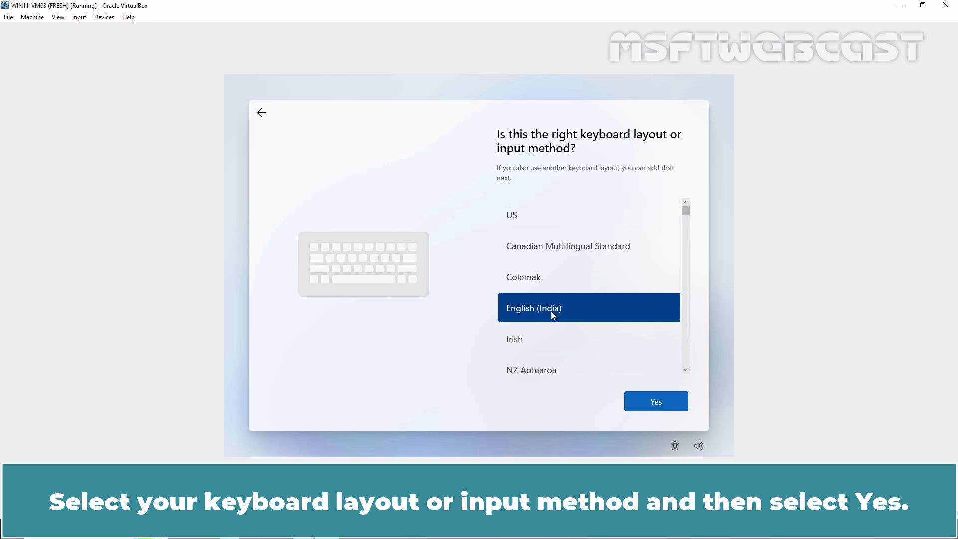
pyautogui.click(658, 398)
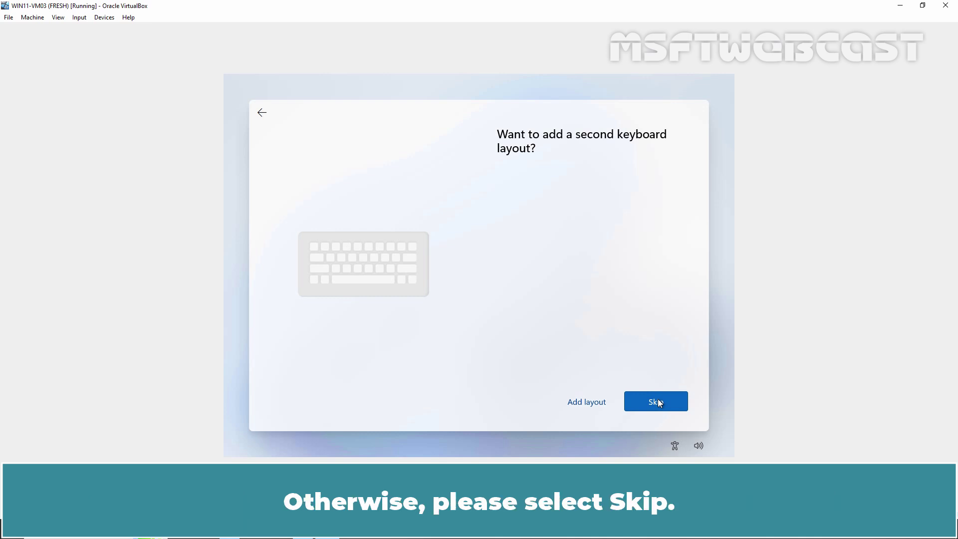
pyautogui.click(658, 399)
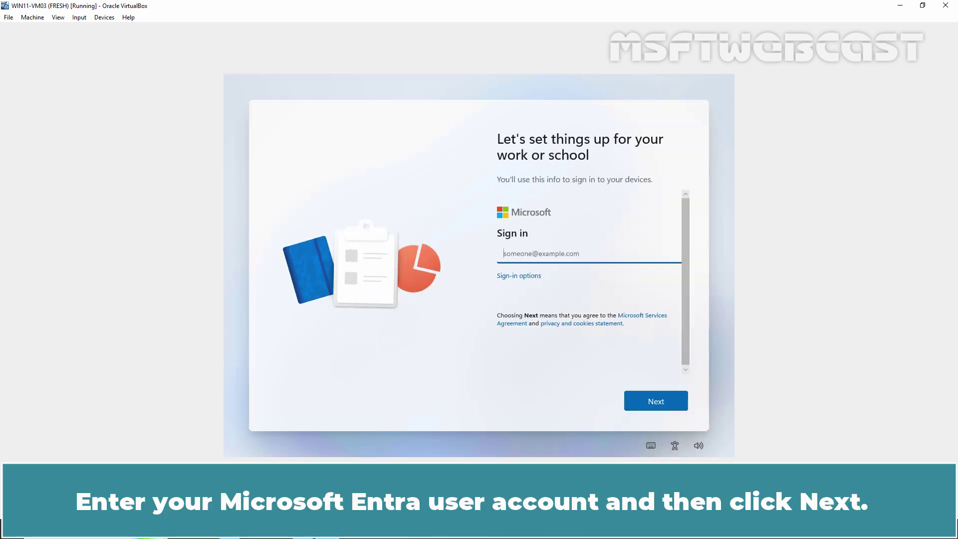
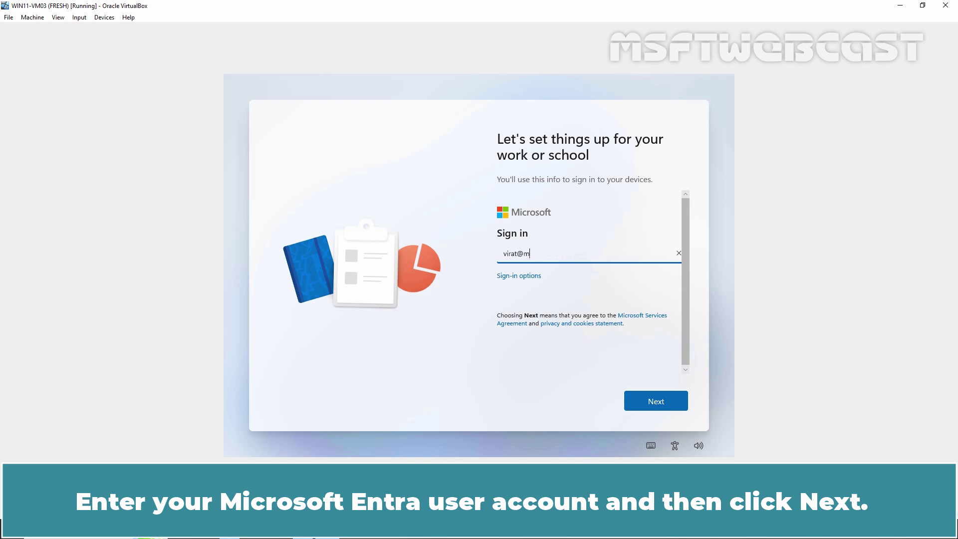
# - Submit the Entra work account email and password to sign in
pyautogui.click(648, 405)
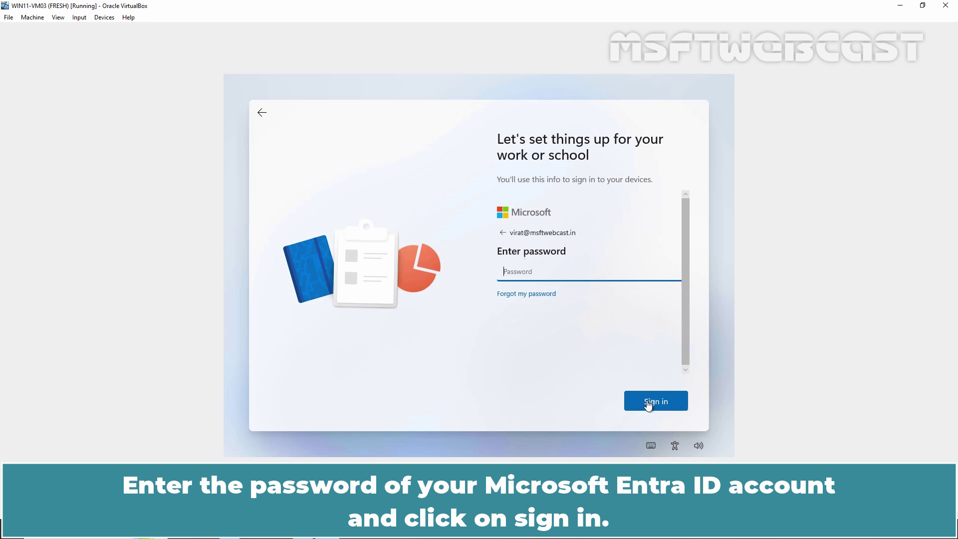
pyautogui.write('•••••••')
pyautogui.write('•••')
pyautogui.click(648, 404)
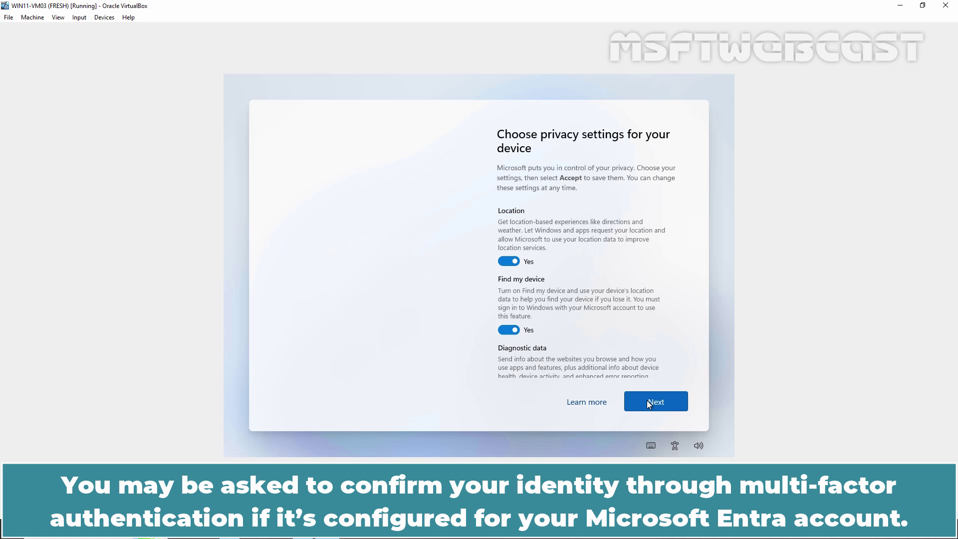
# - Advance through and accept the default device privacy settings
pyautogui.click(647, 401)
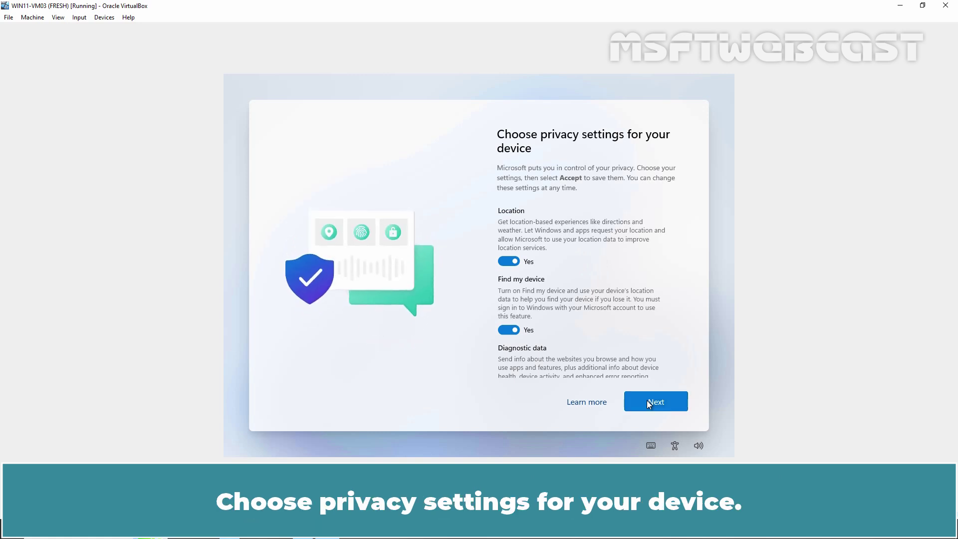
pyautogui.click(647, 400)
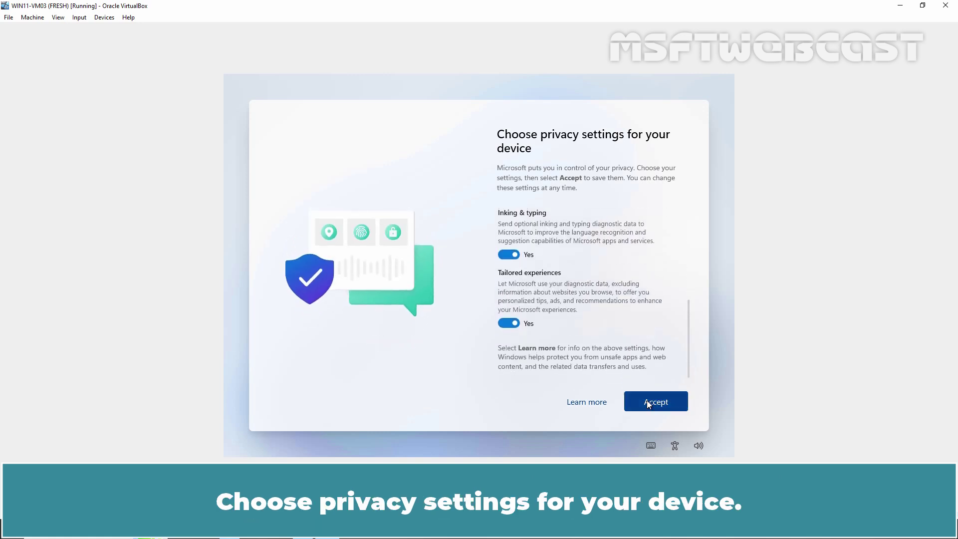
pyautogui.click(646, 401)
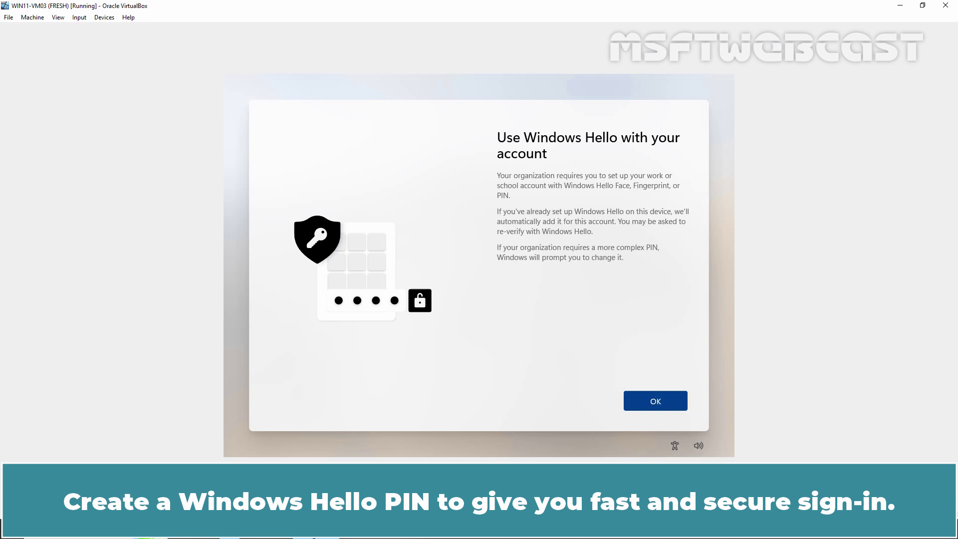
# - Acknowledge Windows Hello, confirm the new PIN, and finish setup to reach the desktop
pyautogui.click(653, 405)
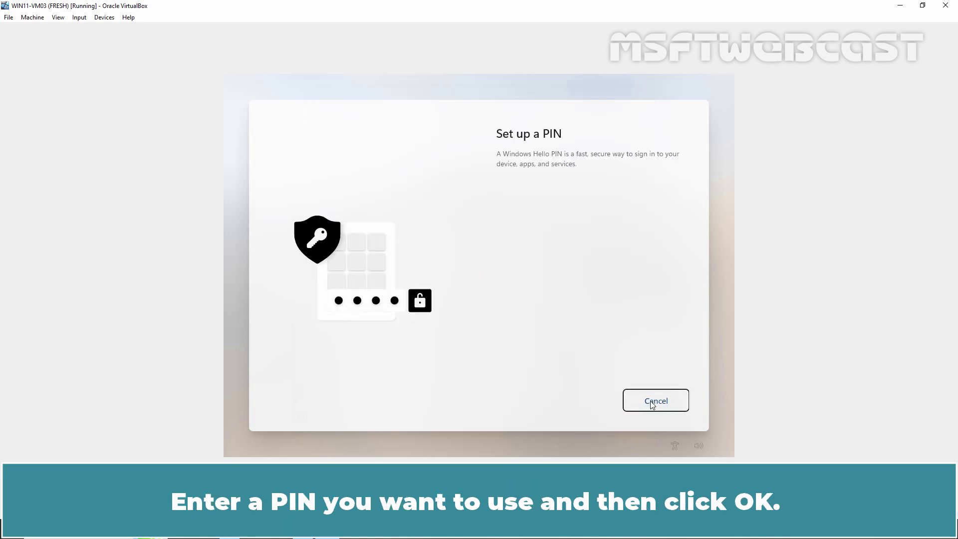
pyautogui.press('Tab')
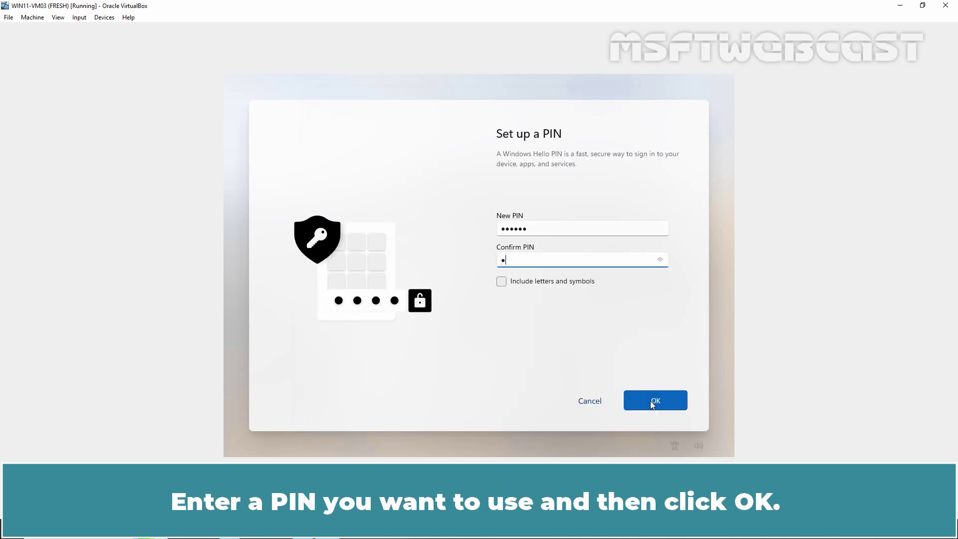
pyautogui.click(652, 405)
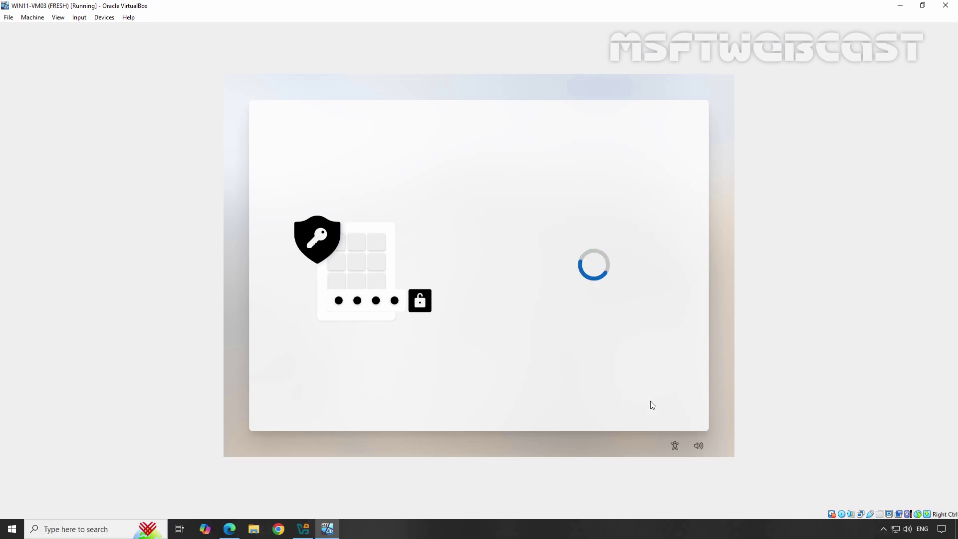
pyautogui.click(619, 401)
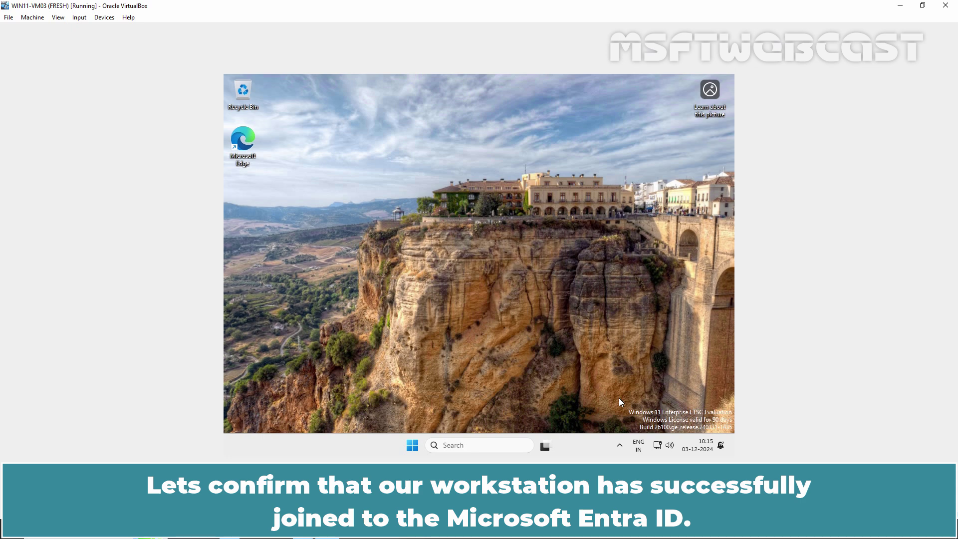
# - Reach Settings > Accounts > Access work or school, maximized, showing the MSFTWEBCAST Entra connection
pyautogui.press('super')
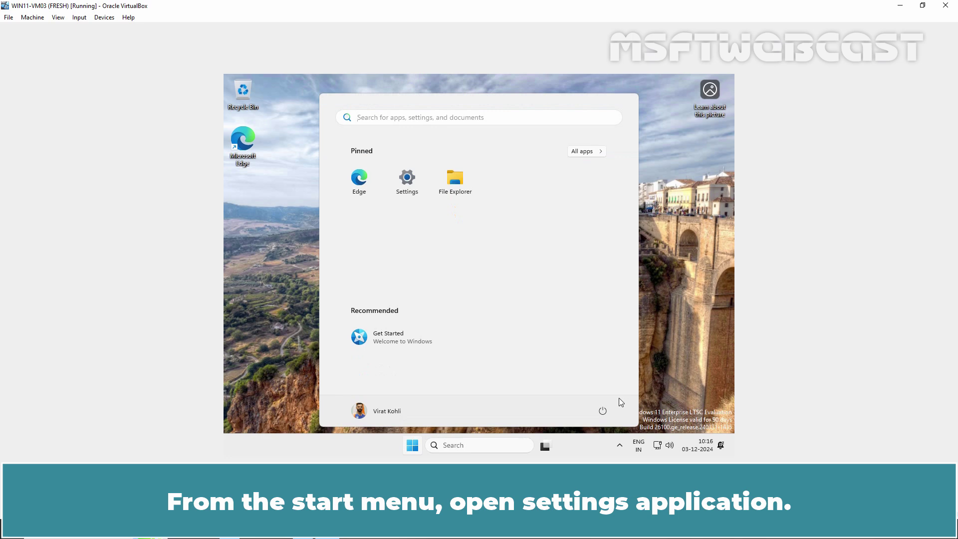
pyautogui.click(407, 178)
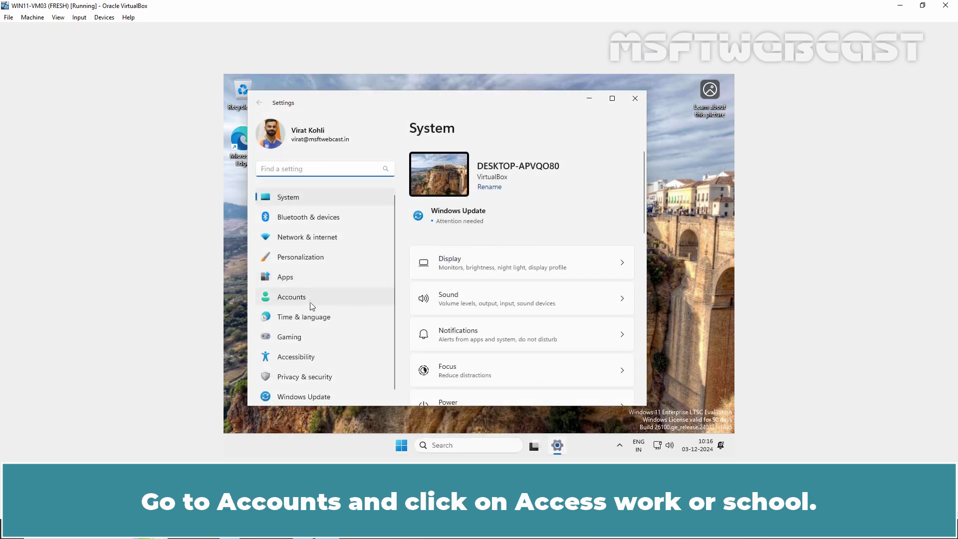
pyautogui.click(311, 303)
pyautogui.scroll(-3, 513, 308)
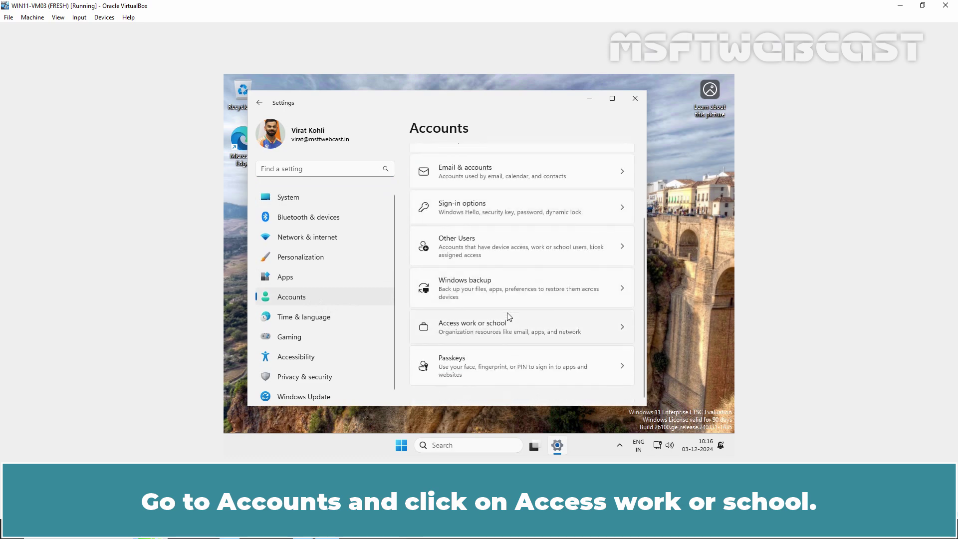
pyautogui.click(479, 326)
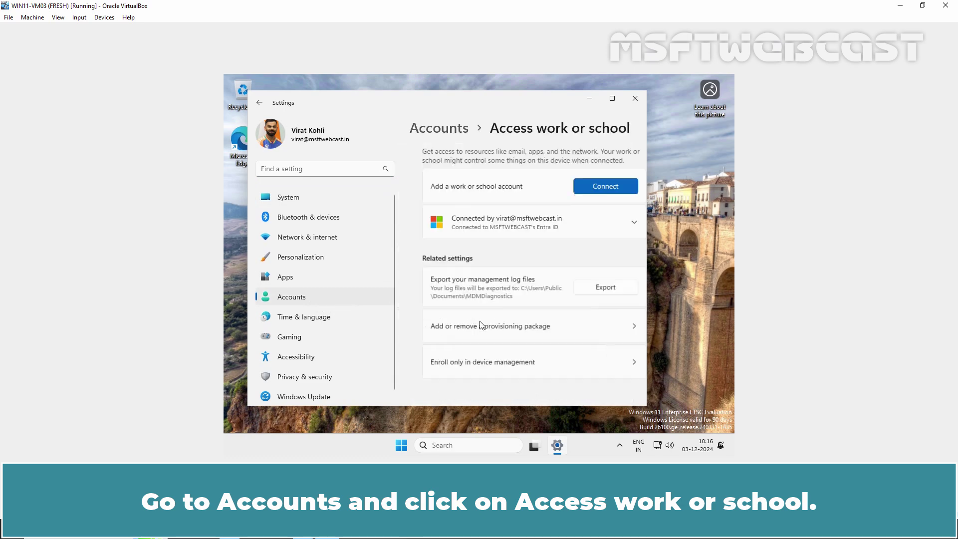
pyautogui.click(611, 98)
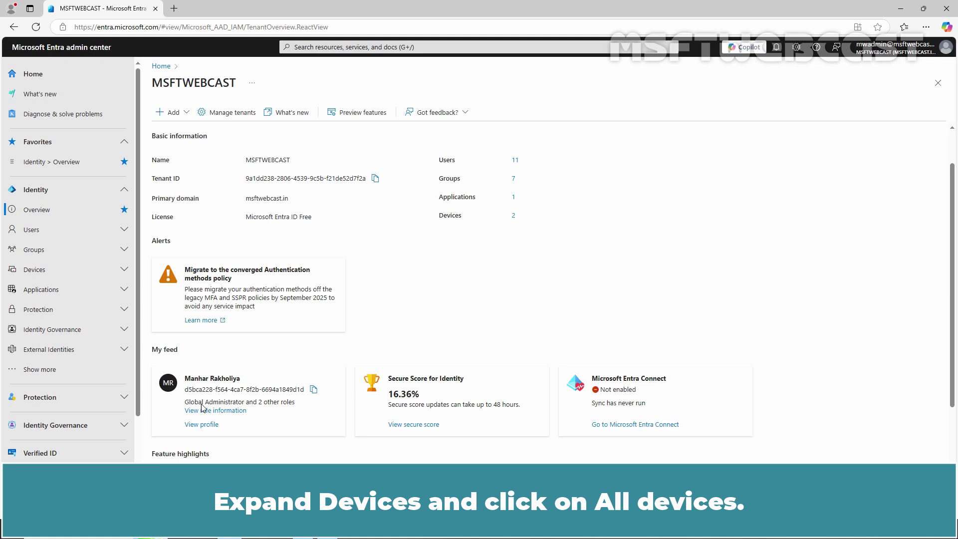
# - Show All devices under Devices and widen the Join type column to read its values
pyautogui.click(62, 271)
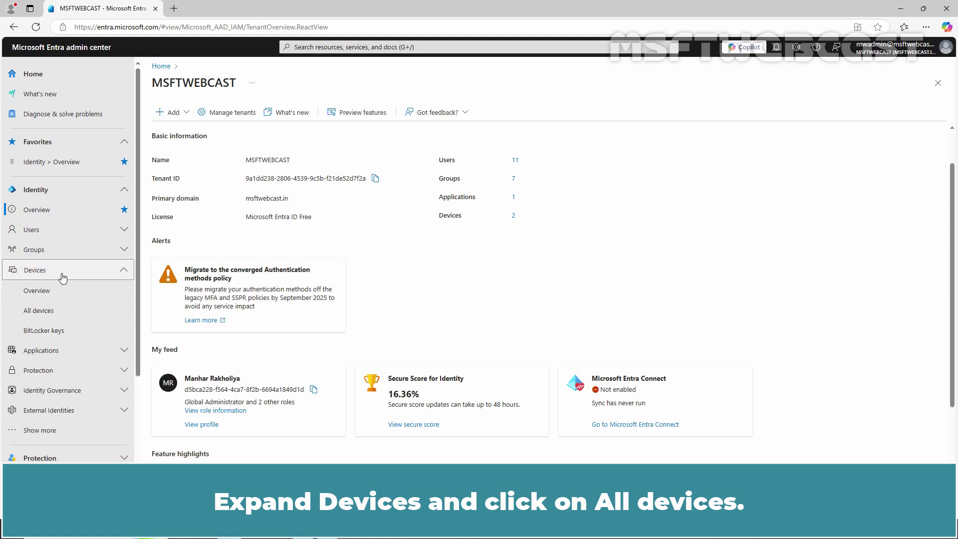
pyautogui.click(57, 314)
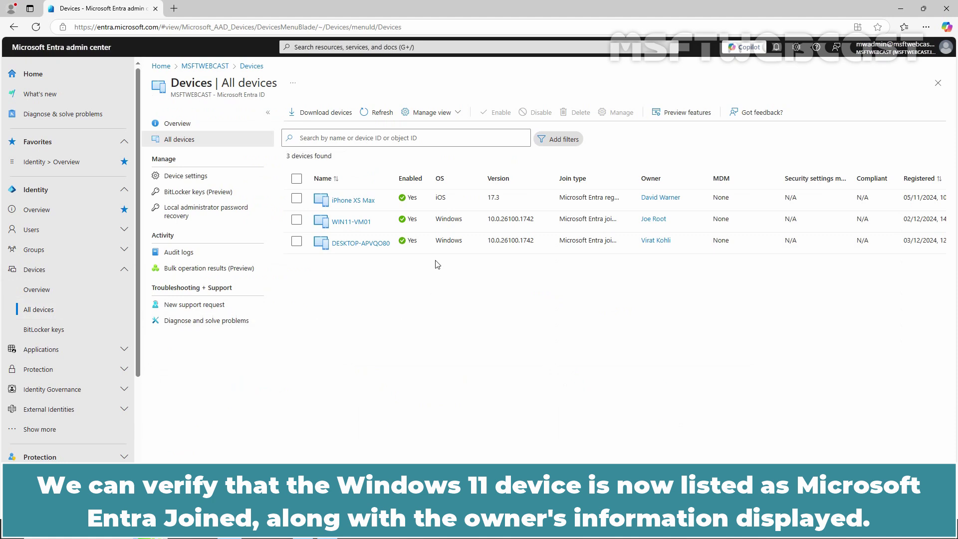
pyautogui.moveTo(636, 181); pyautogui.dragTo(669, 181)
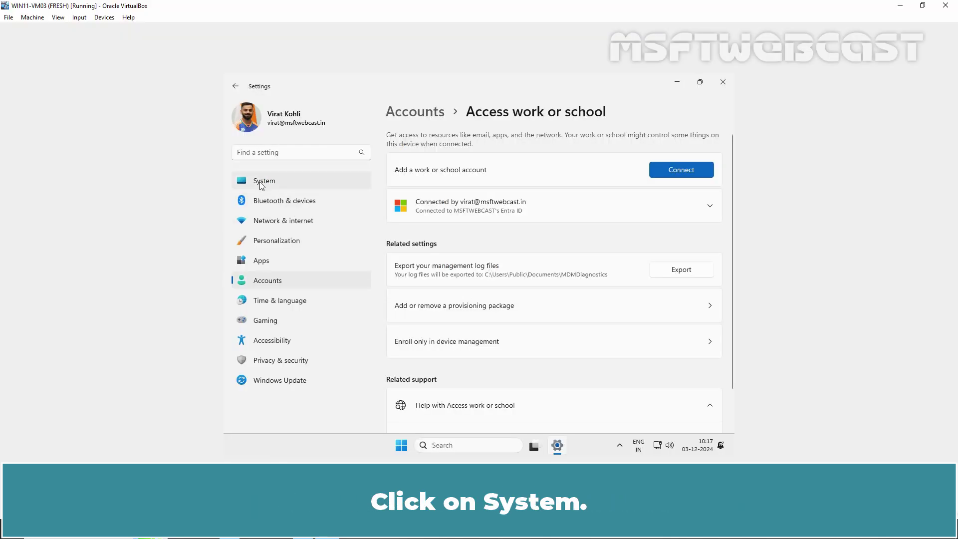
# - Rename the PC to WIN11-VM03 in System settings, restart now, and sign back in
pyautogui.click(261, 182)
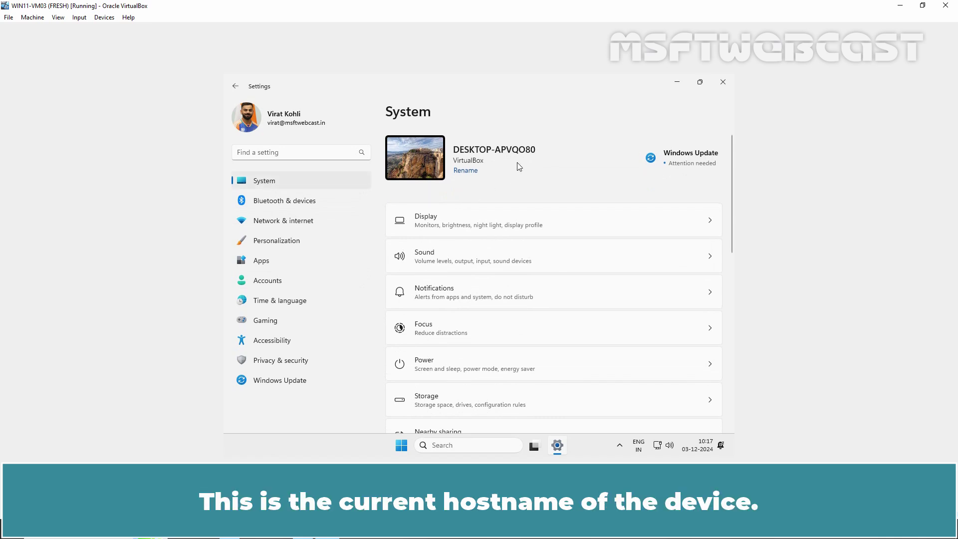
pyautogui.click(464, 171)
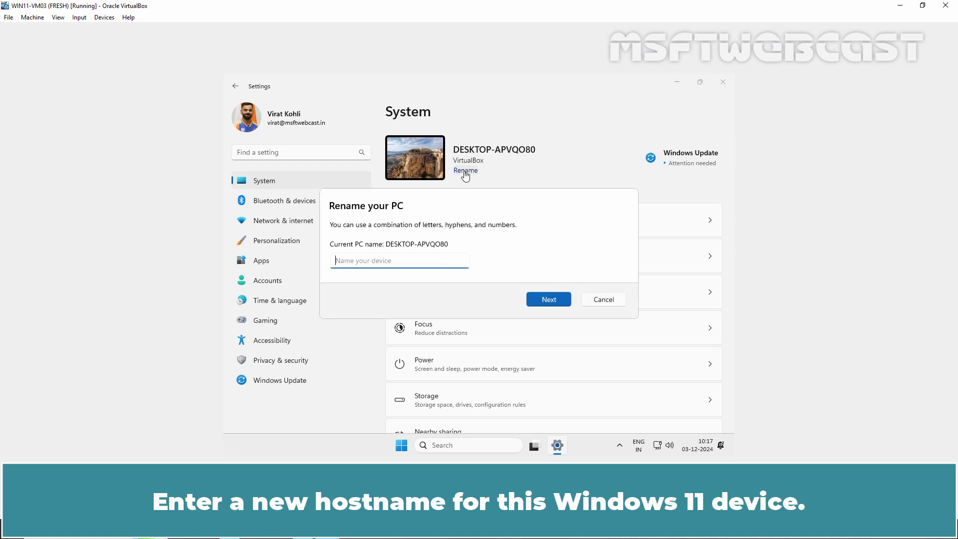
pyautogui.write('WIN11-')
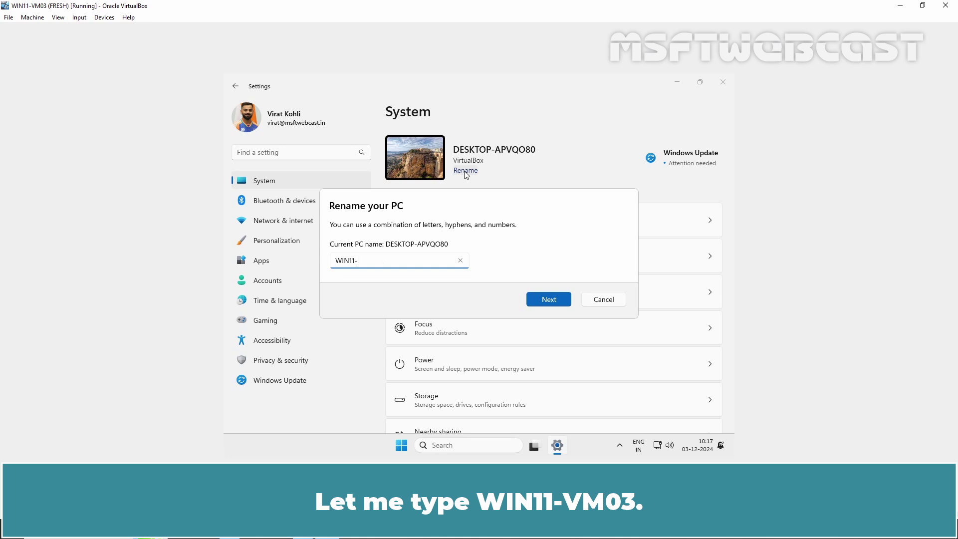
pyautogui.write('VM03')
pyautogui.click(543, 299)
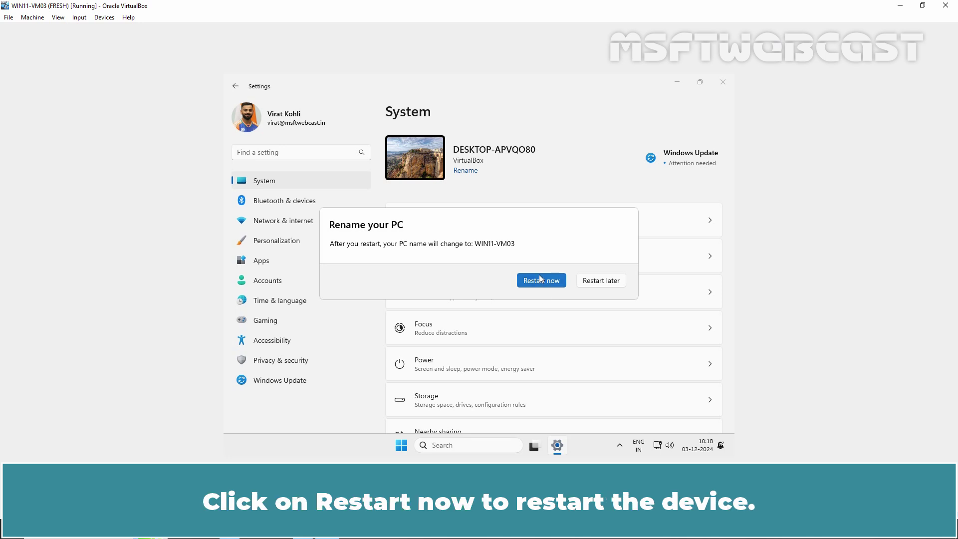
pyautogui.click(539, 275)
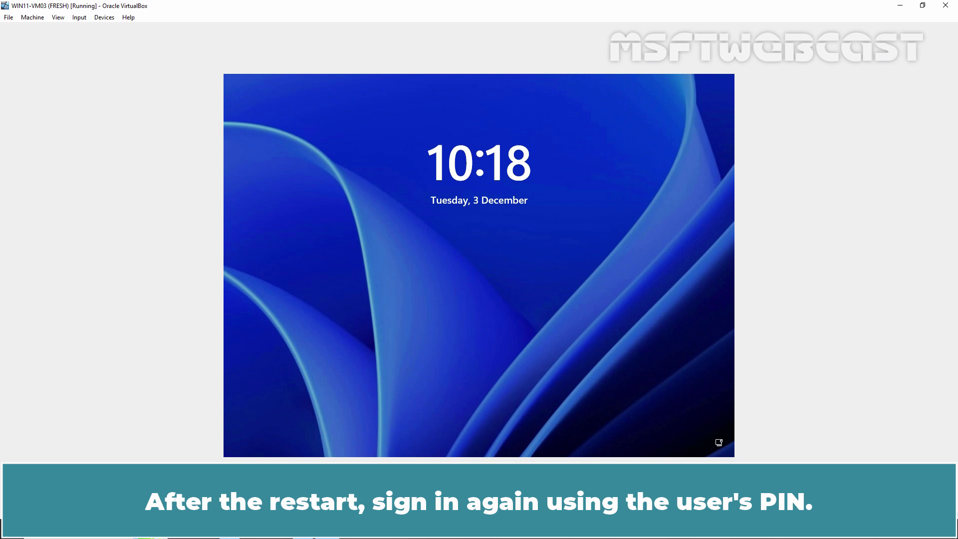
pyautogui.press('space')
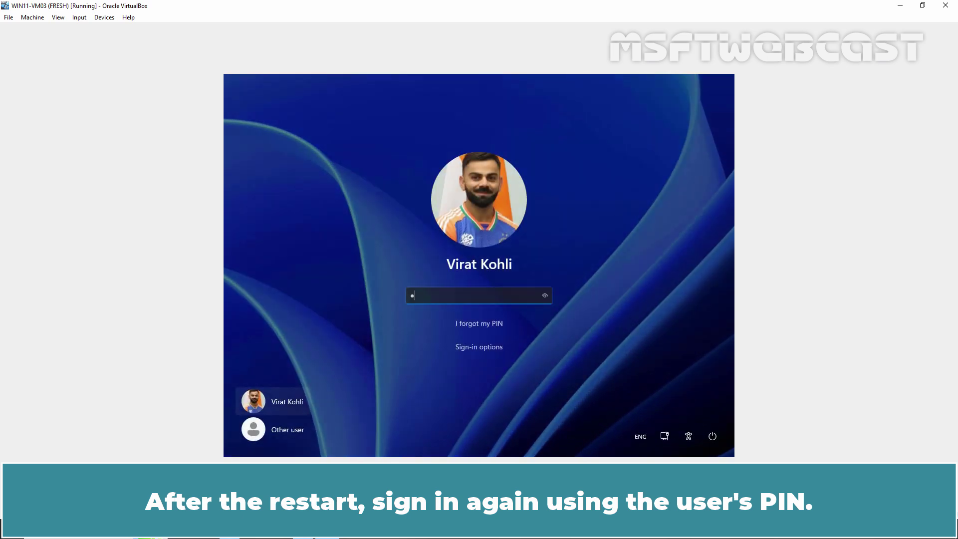
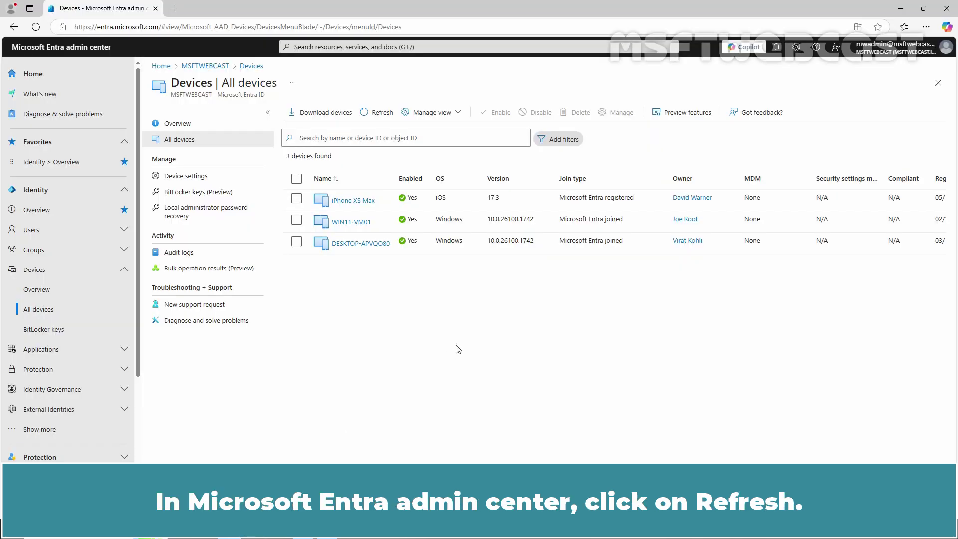
# - Refresh the All devices list to pick up the renamed WIN11-VM03
pyautogui.click(380, 114)
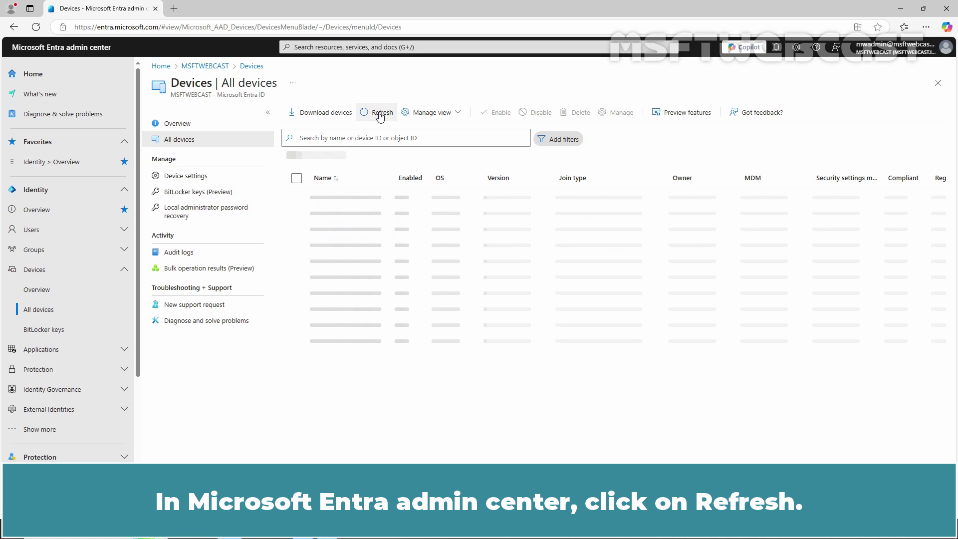